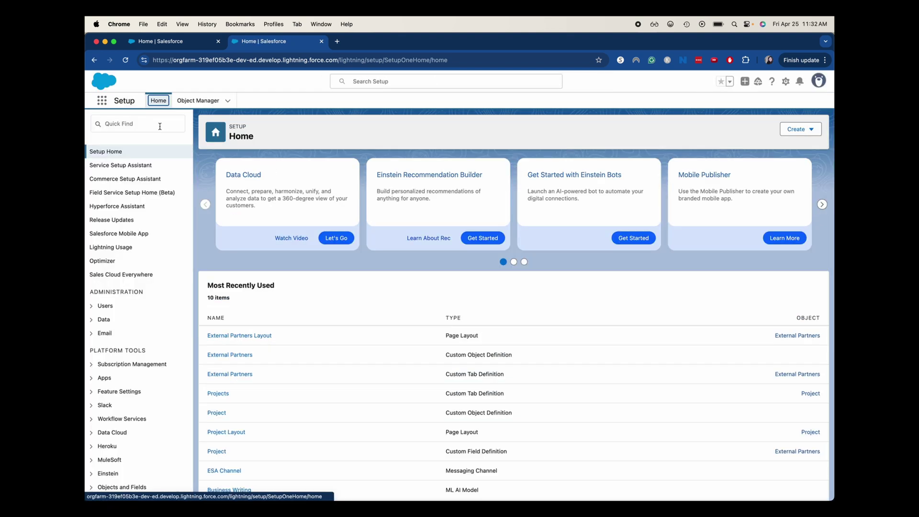
Search Setup's Quick Find for 'schema build' and open Schema Builder
left_click(160, 126)
type("sdhema build")
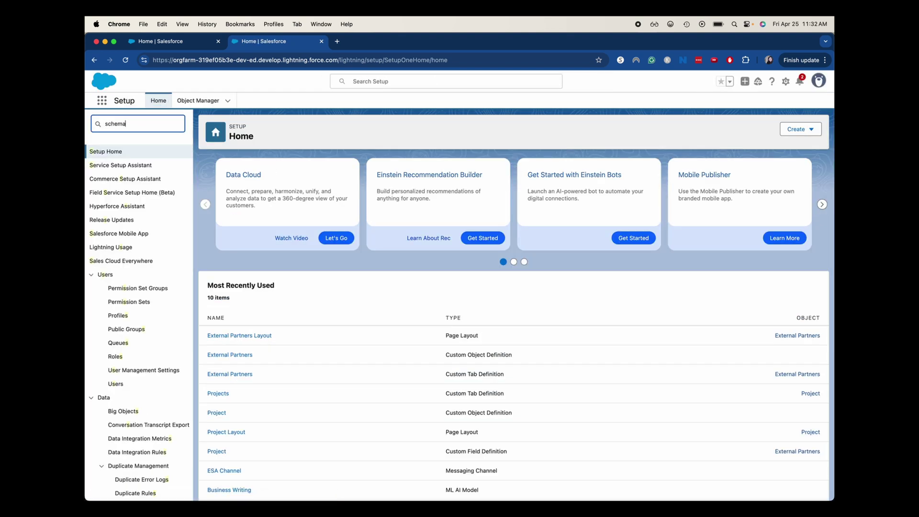
left_click(146, 165)
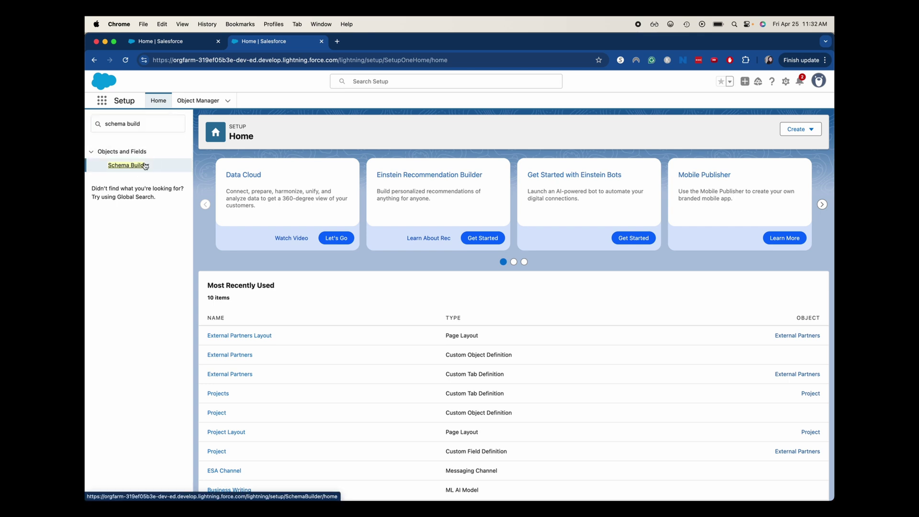
left_click(145, 165)
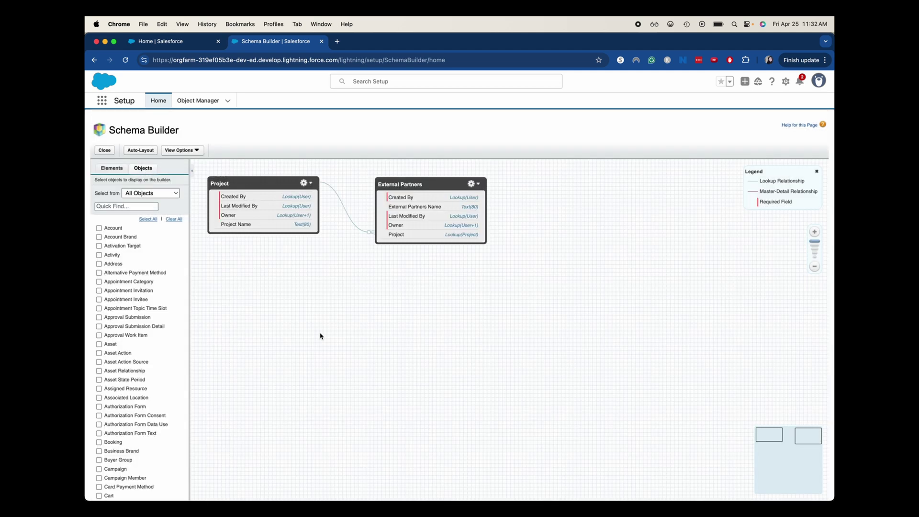
left_click_drag(317, 332, 416, 372)
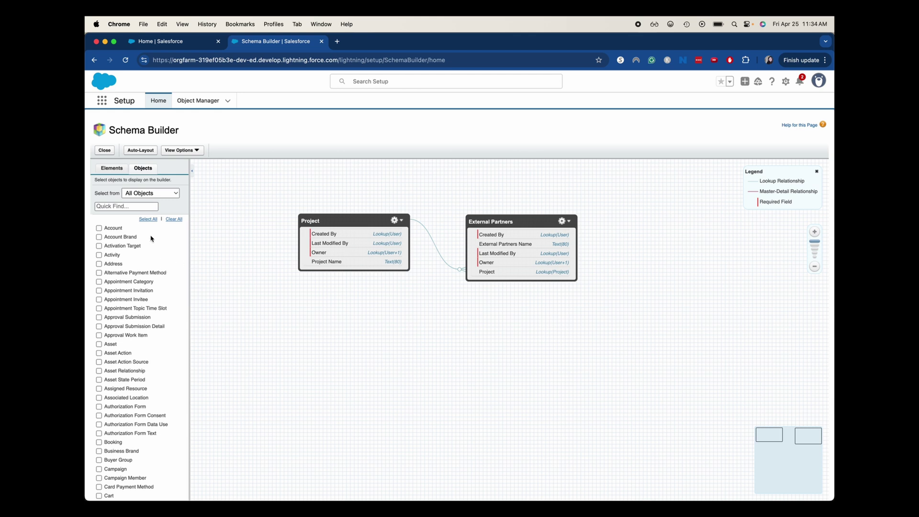
Uncheck External Partners in the Objects list so only Project stays on the canvas
scroll(150, 237, "down", 5)
scroll(151, 238, "down", 5)
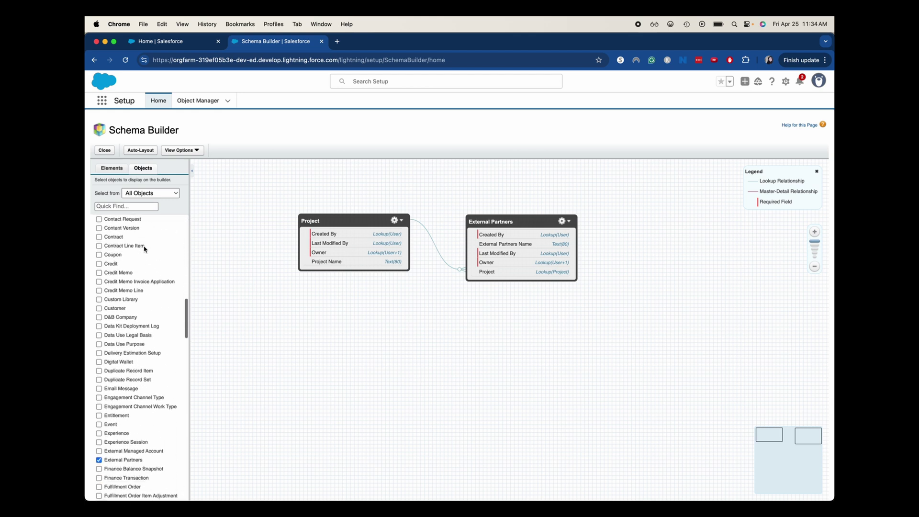
left_click(99, 460)
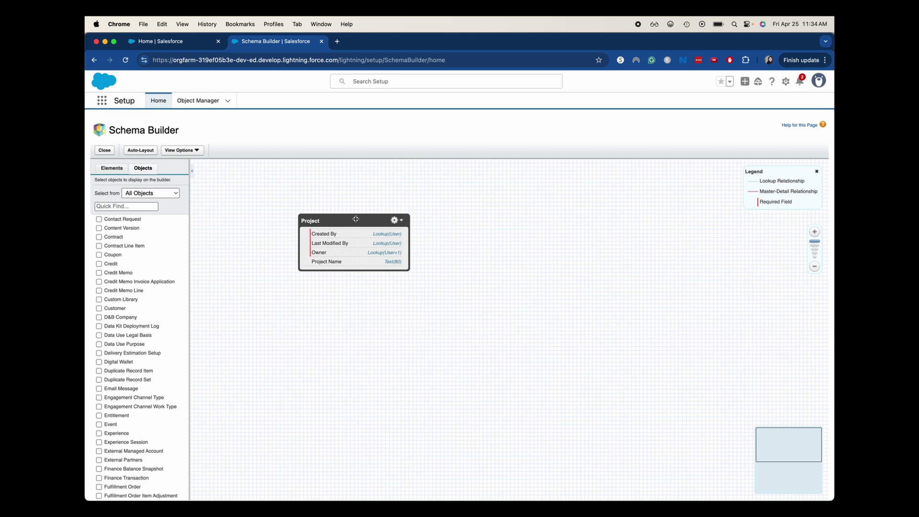
Add a custom object with label and plural label 'Project Tasks' and save it
left_click(112, 168)
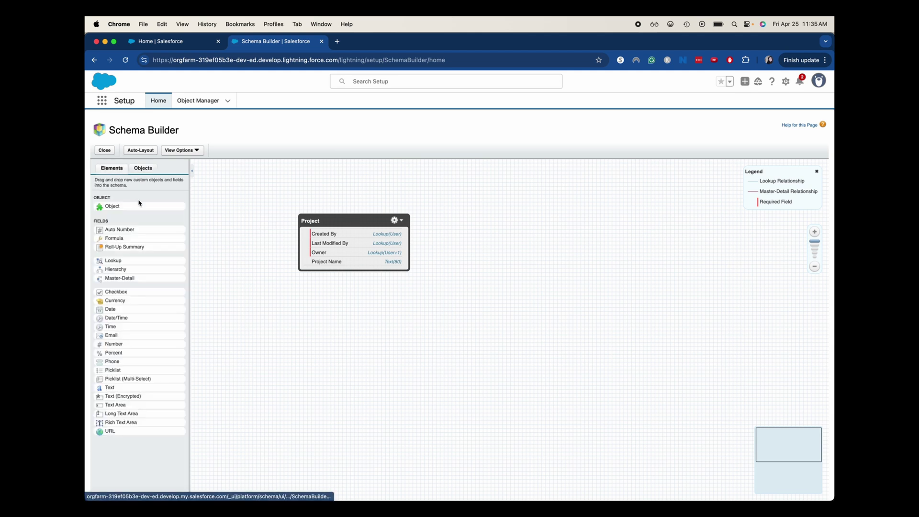
left_click_drag(138, 203, 551, 259)
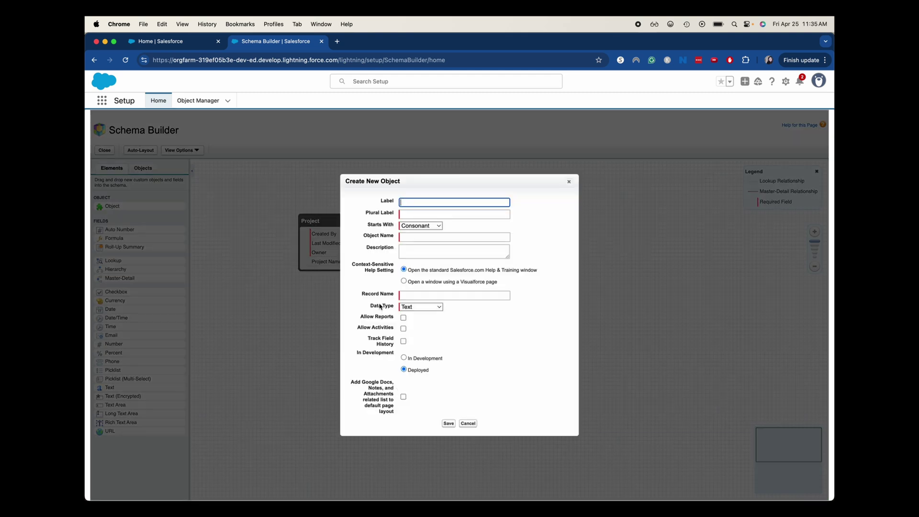
type("Project Tas")
type("ks")
left_click(525, 218)
left_click(461, 214)
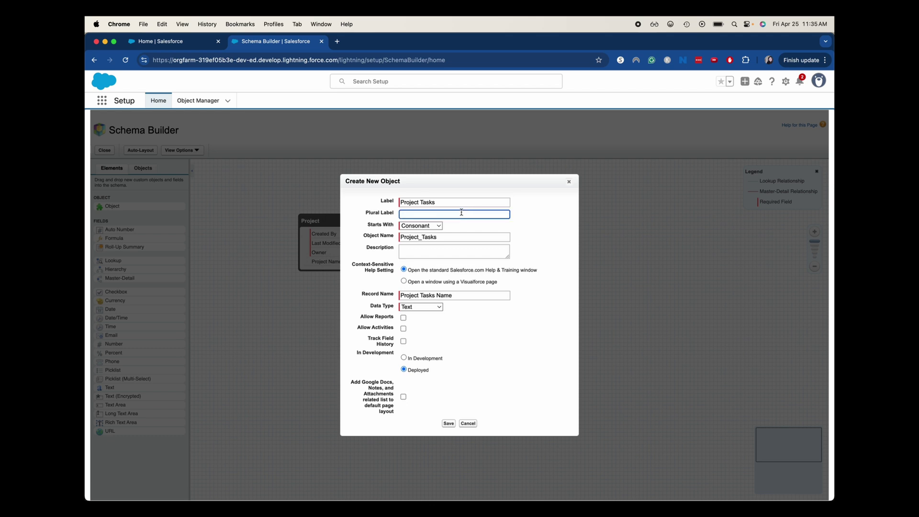
type("Pr")
key("BackSpace")
key("BackSpace")
type("Project Tasks")
left_click(450, 423)
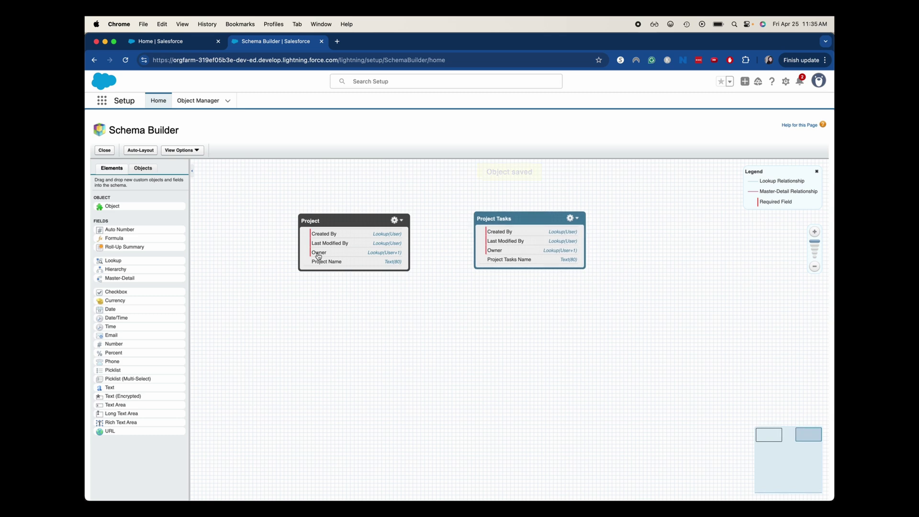
Place Project Tasks below Project and drop a Master-Detail field onto Project Tasks
left_click_drag(525, 224, 421, 324)
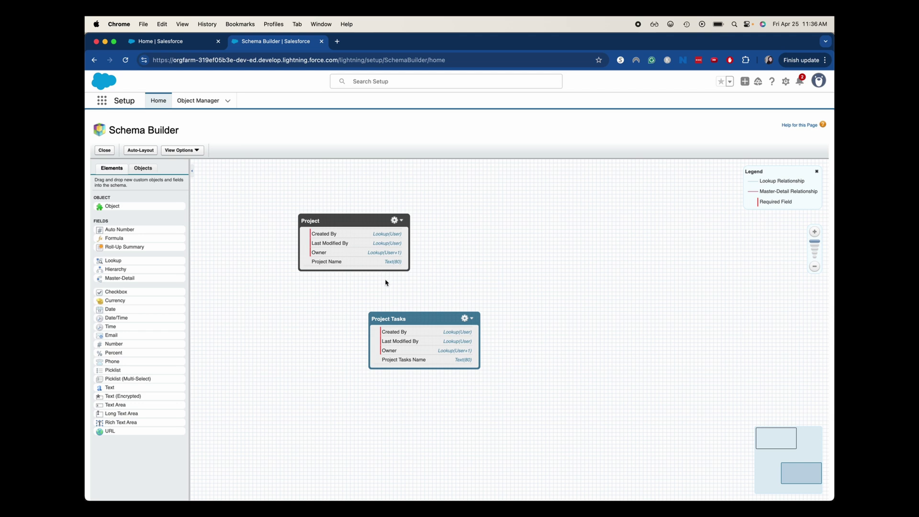
left_click_drag(385, 281, 412, 251)
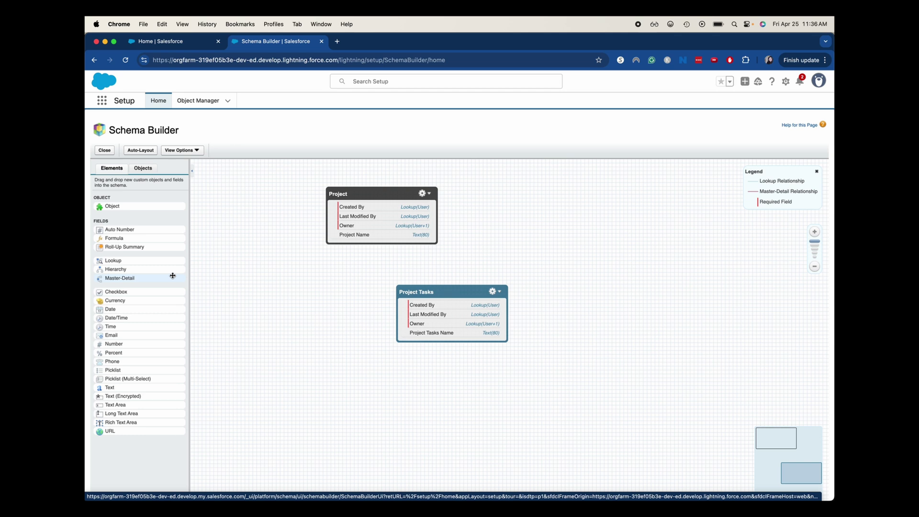
left_click_drag(172, 276, 476, 302)
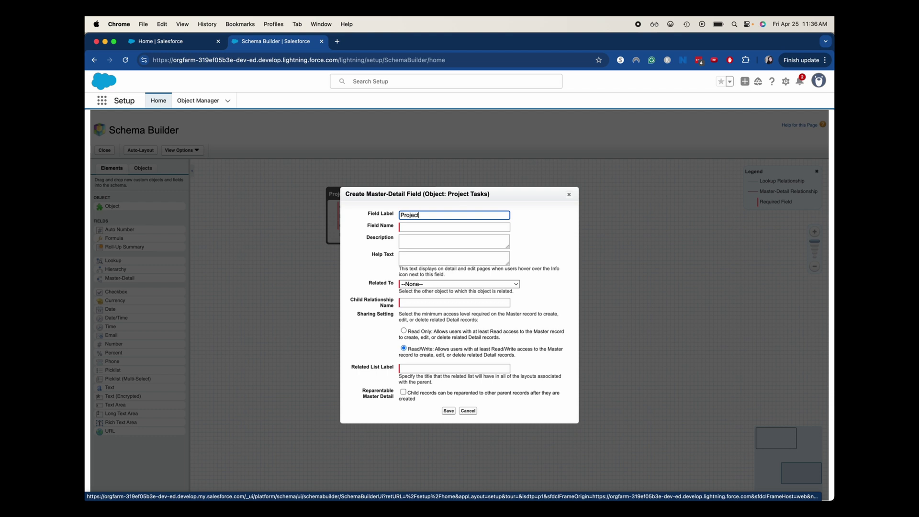
Save a reparentable master-detail field 'Project' on Project Tasks, related to Project
left_click(435, 234)
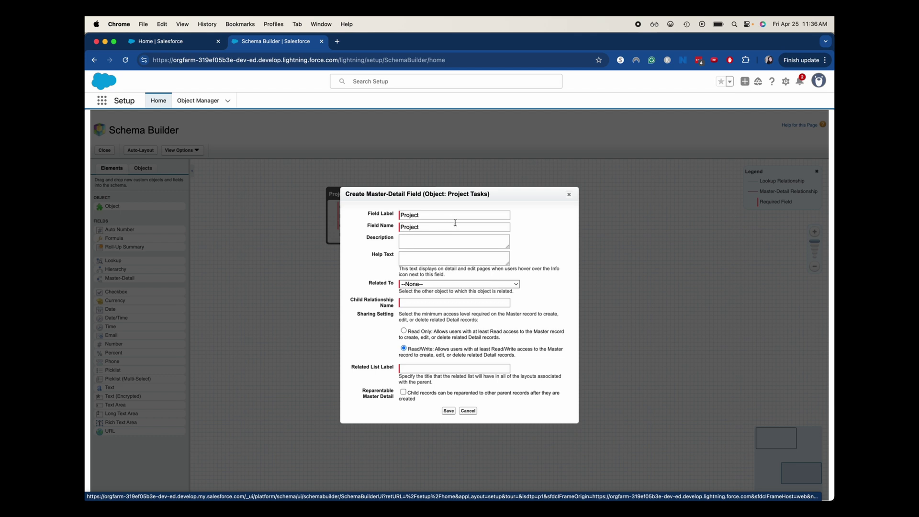
left_click(440, 285)
scroll(441, 372, "down", 20)
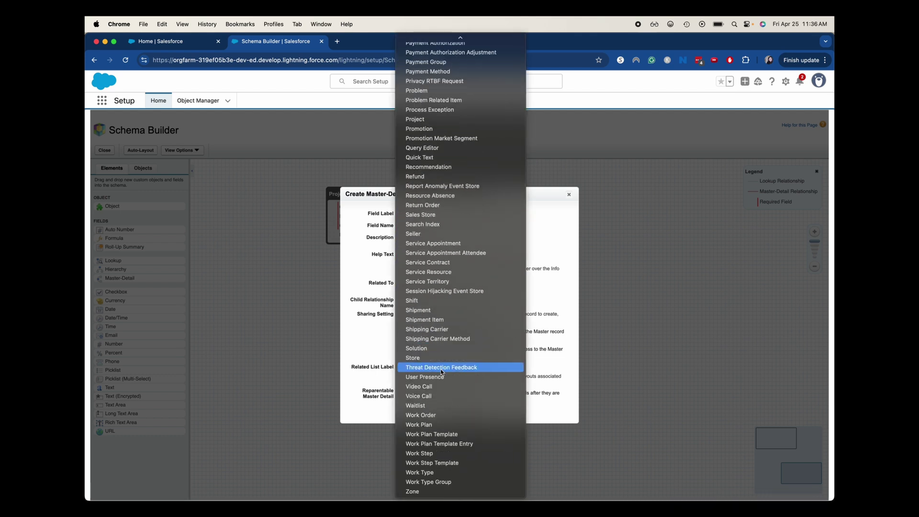
left_click(426, 123)
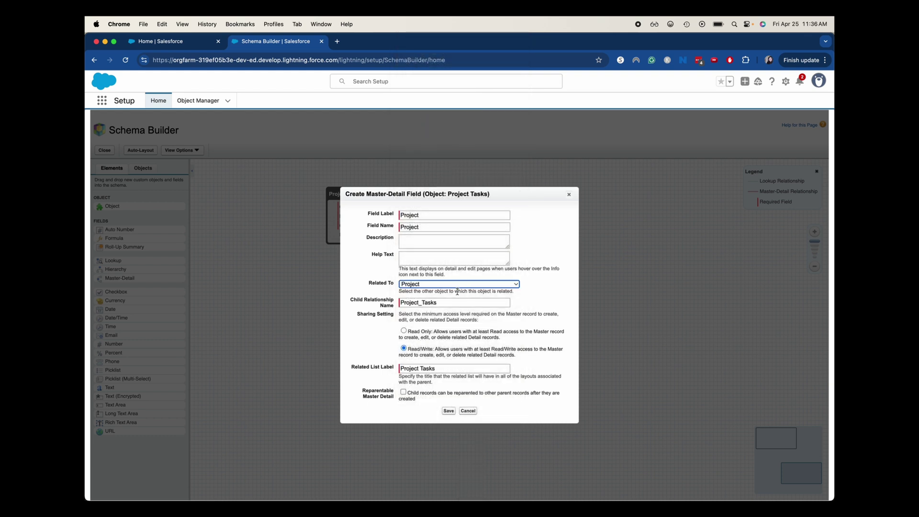
left_click_drag(353, 299, 396, 308)
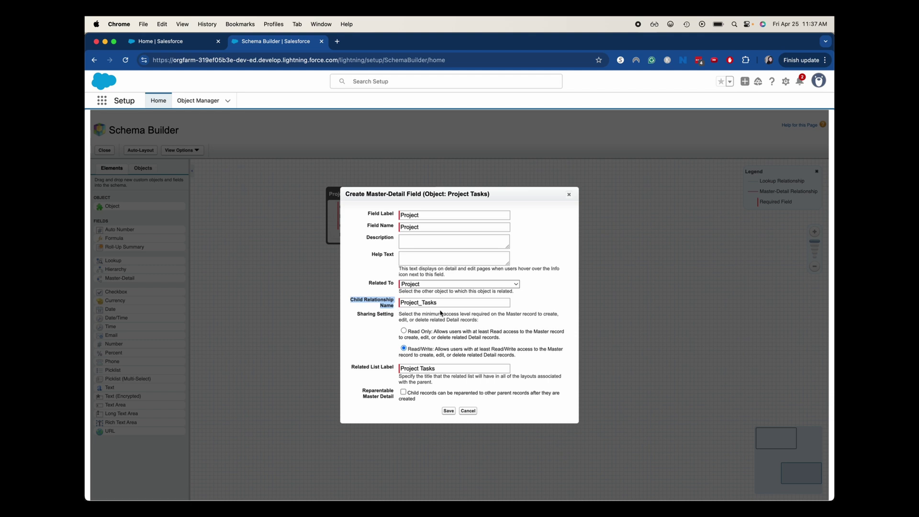
left_click(537, 316)
left_click(404, 393)
left_click(444, 412)
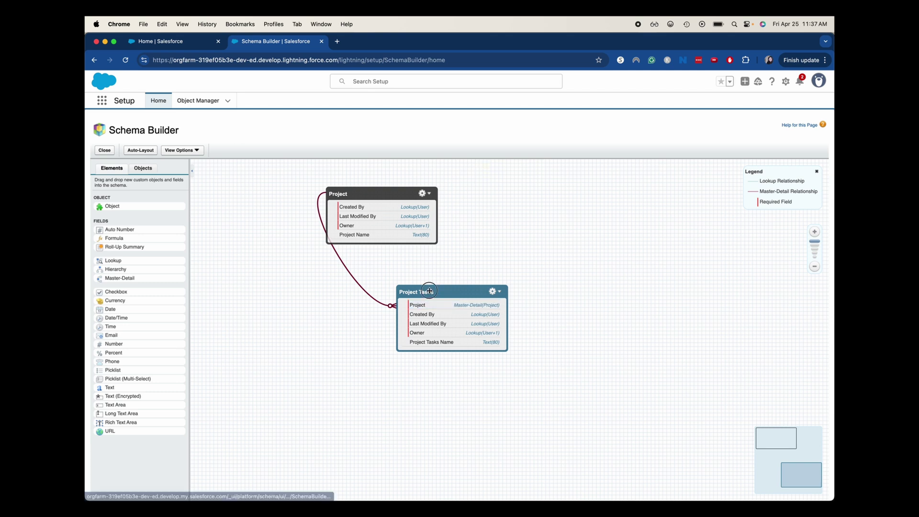
Move the Project Tasks box up and right, then bring up Setup Home in a new tab
left_click_drag(431, 292, 500, 296)
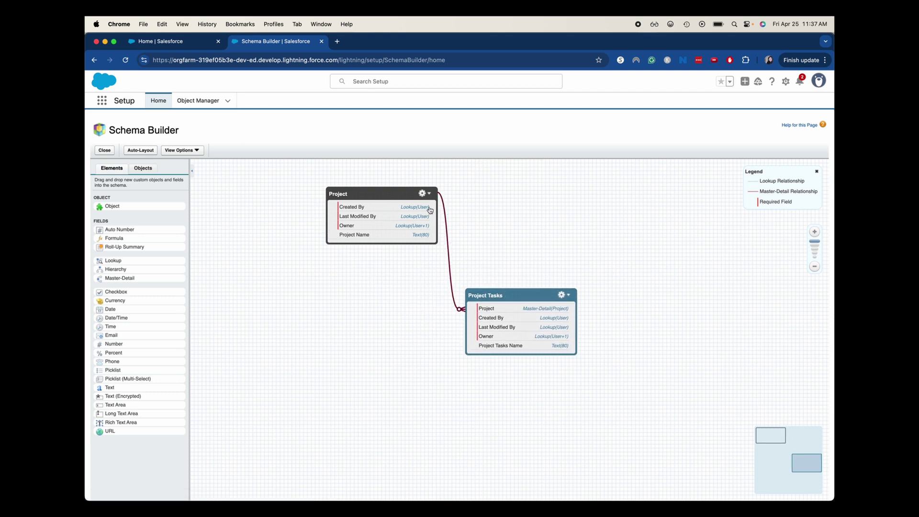
mouse_move(448, 241)
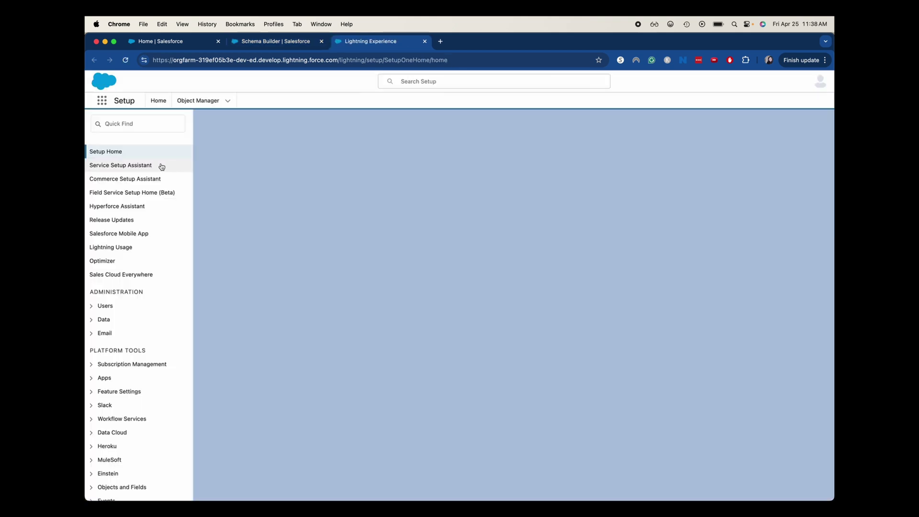
Search Quick Find for 'tabs' and go to User Interface > Tabs
left_click(135, 128)
type("t")
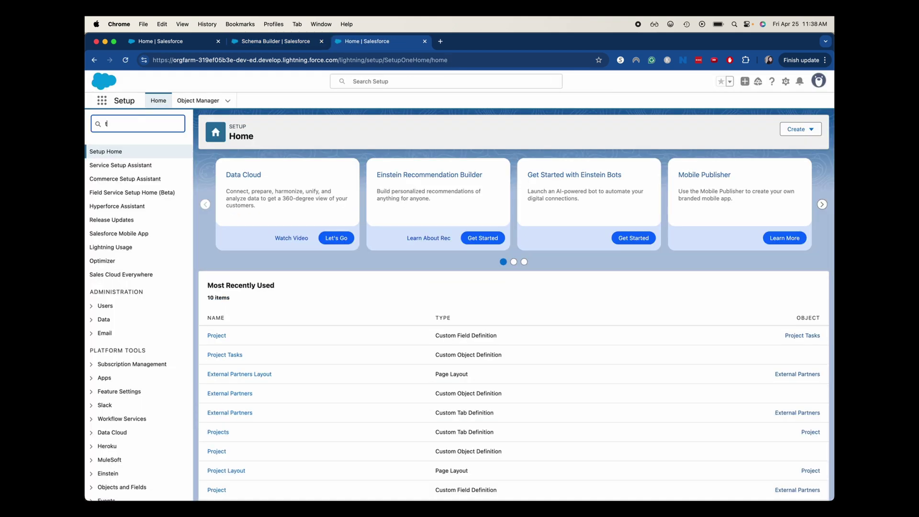
type("abs")
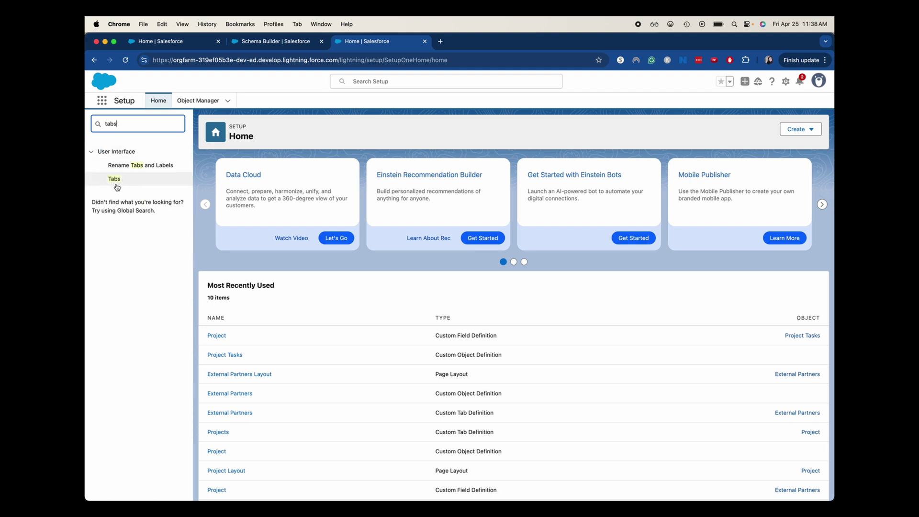
left_click(115, 178)
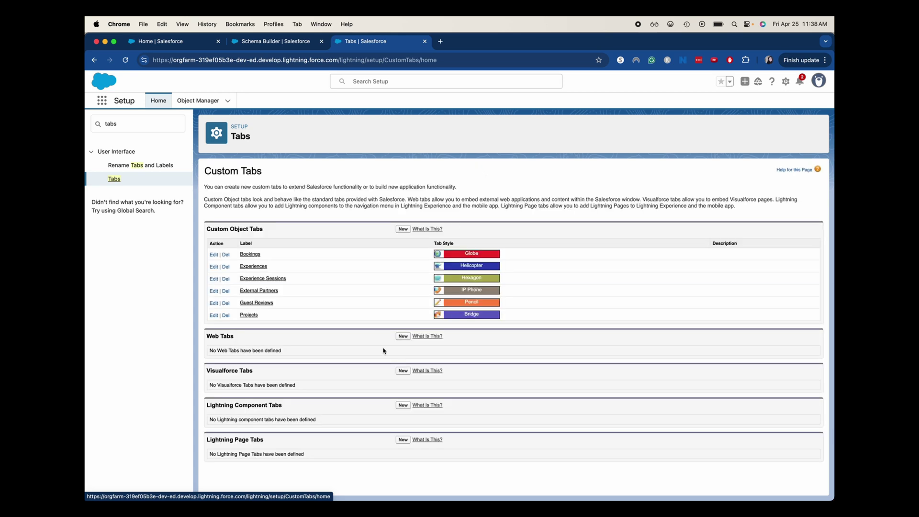
Create a Project Tasks custom object tab with the Cup style, passing the profile and app steps
left_click(403, 229)
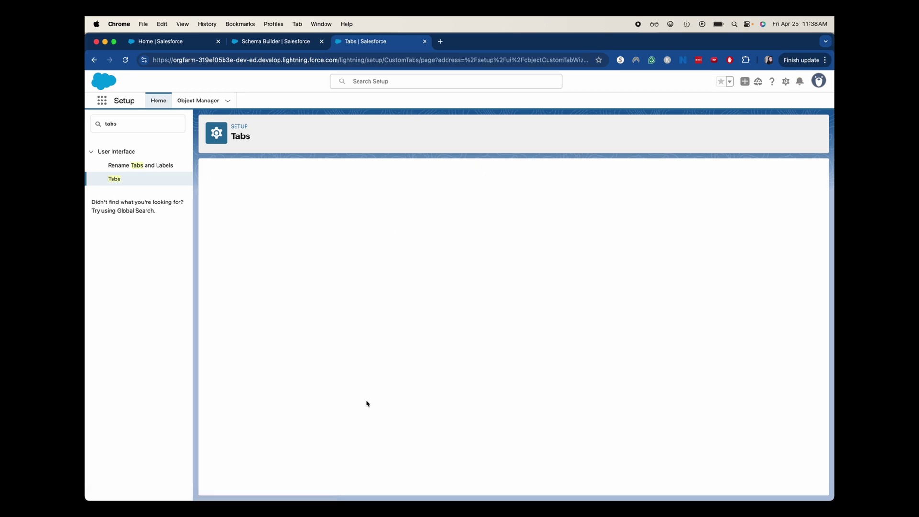
left_click(324, 251)
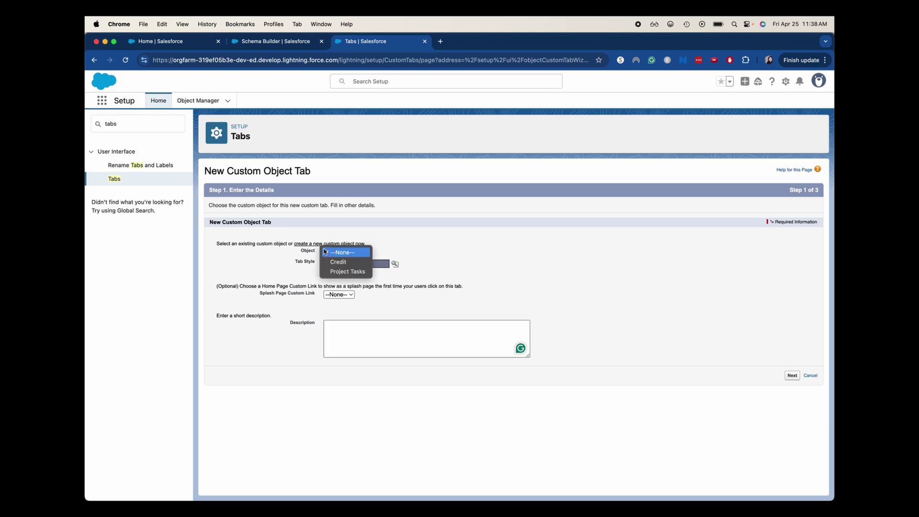
left_click(335, 271)
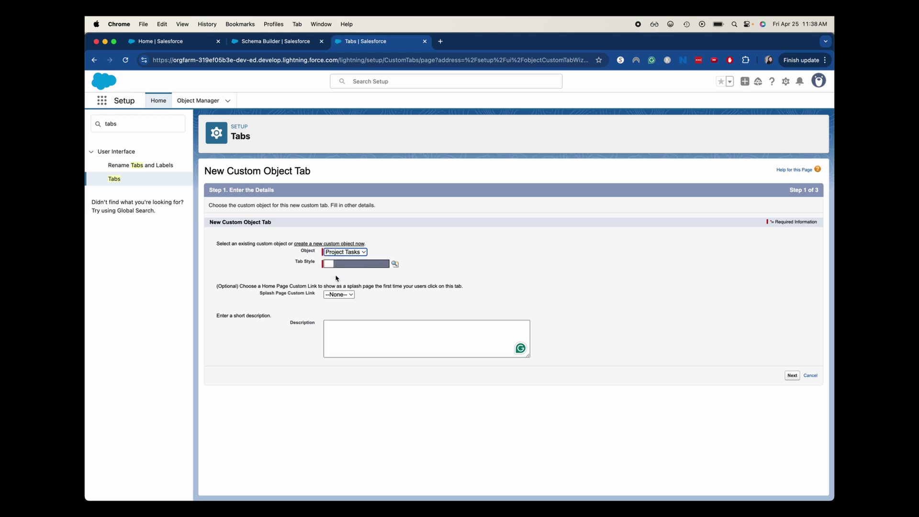
left_click(344, 270)
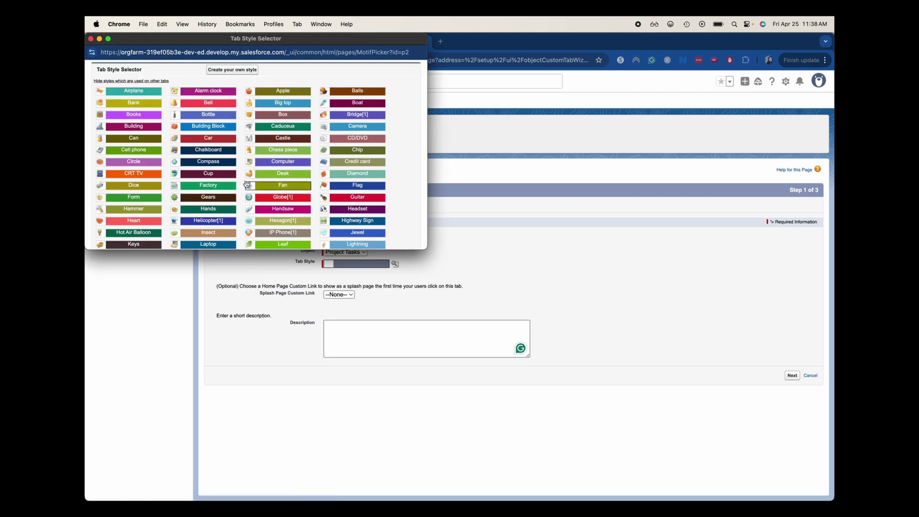
left_click(197, 174)
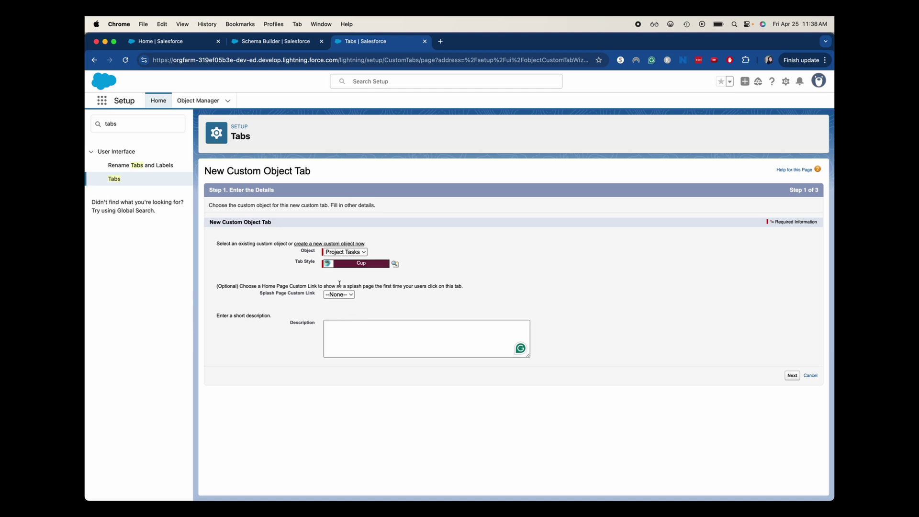
left_click(791, 375)
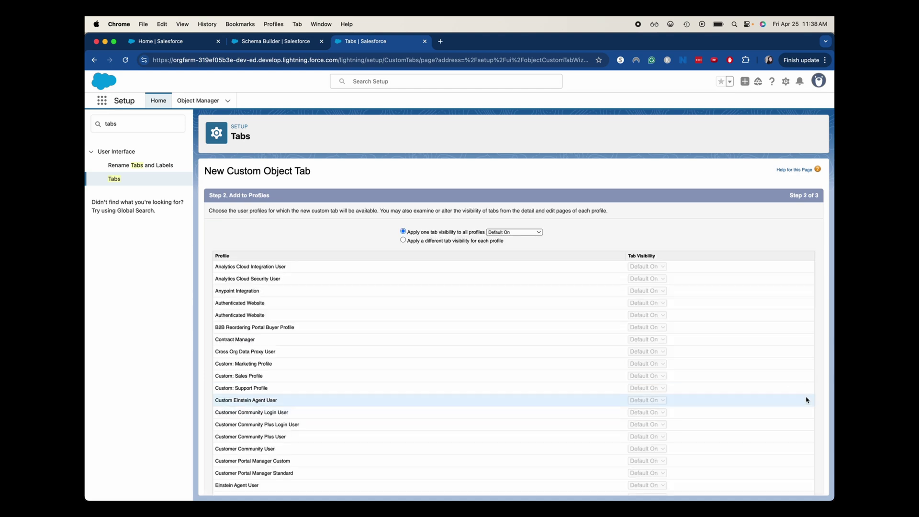
scroll(775, 306, "down", 10)
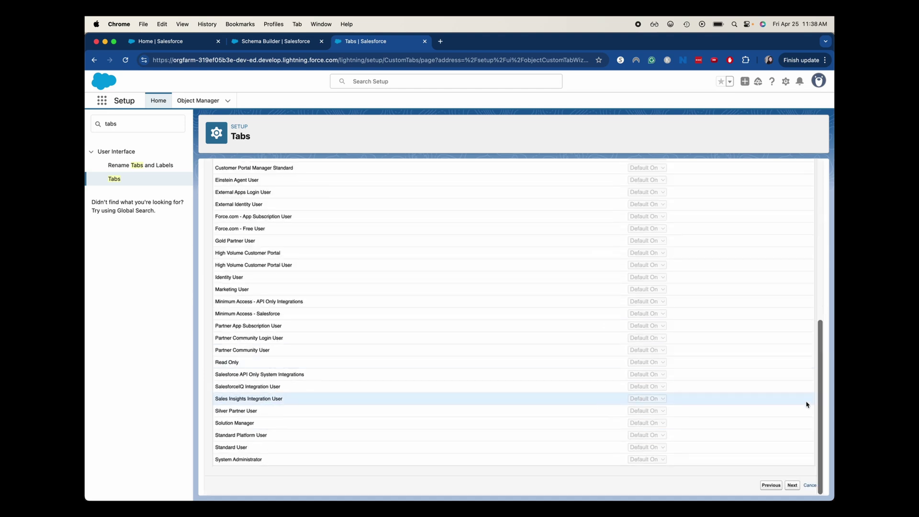
left_click(792, 485)
scroll(815, 487, "down", 5)
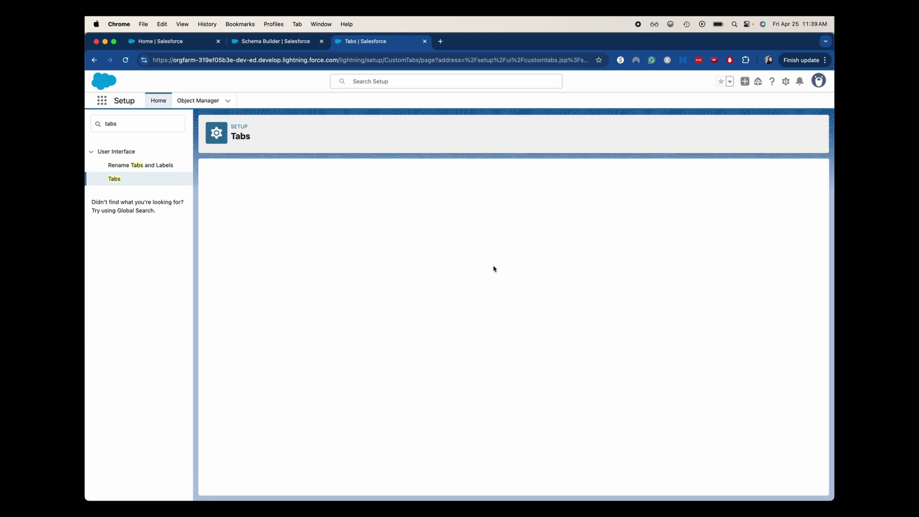
Find Project Tasks in Object Manager and save its Project Tasks Layout unchanged
left_click(189, 103)
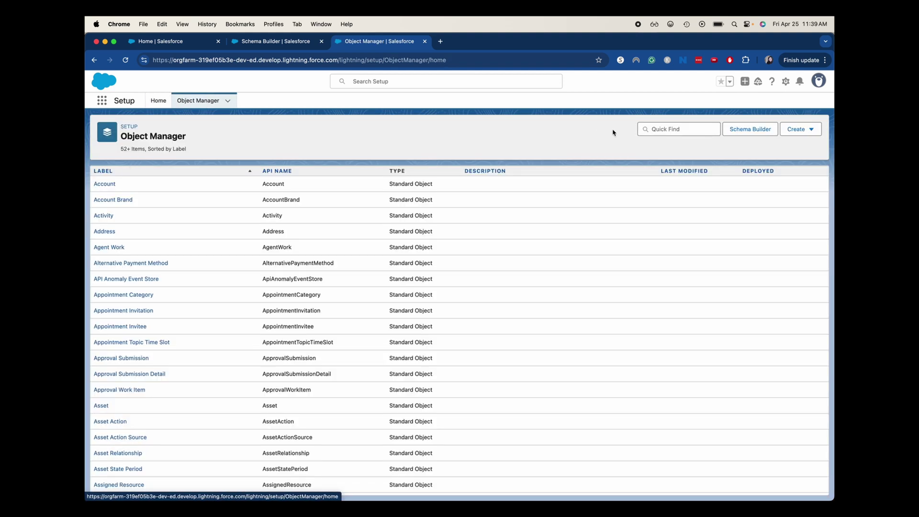
left_click(657, 130)
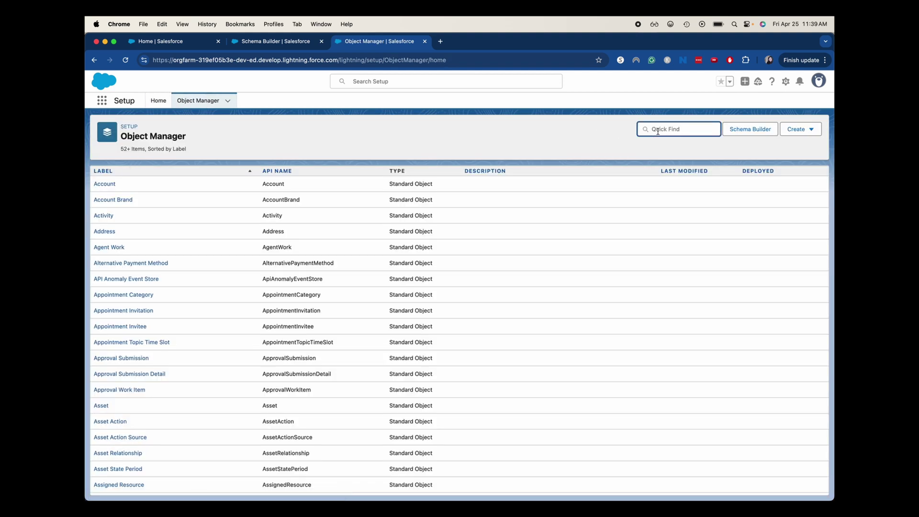
type("proje")
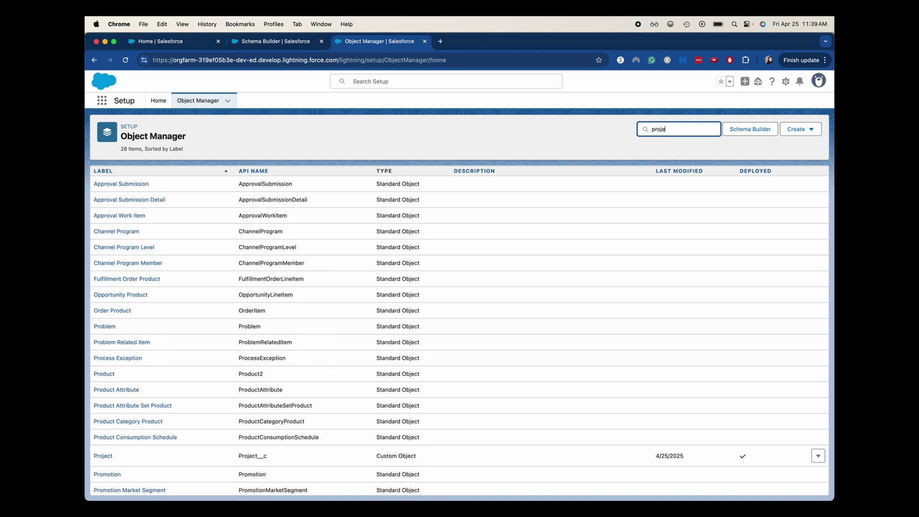
type("ct")
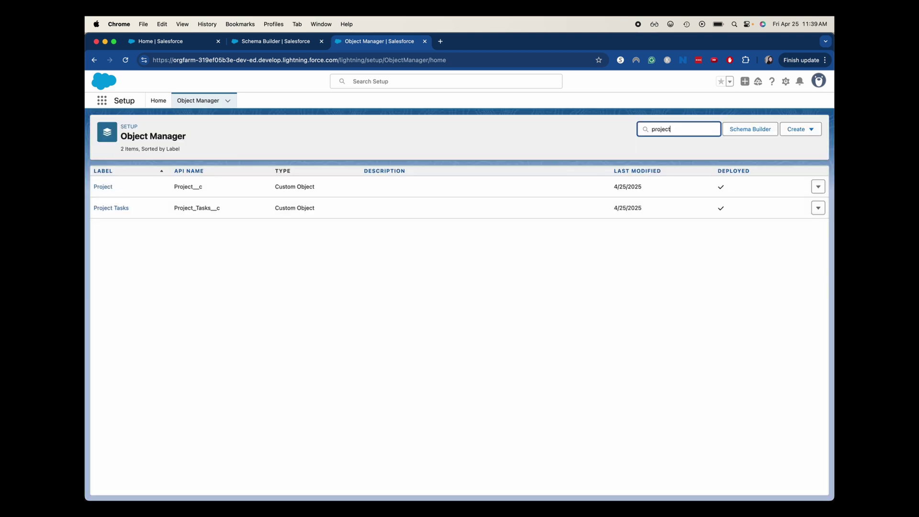
left_click(115, 208)
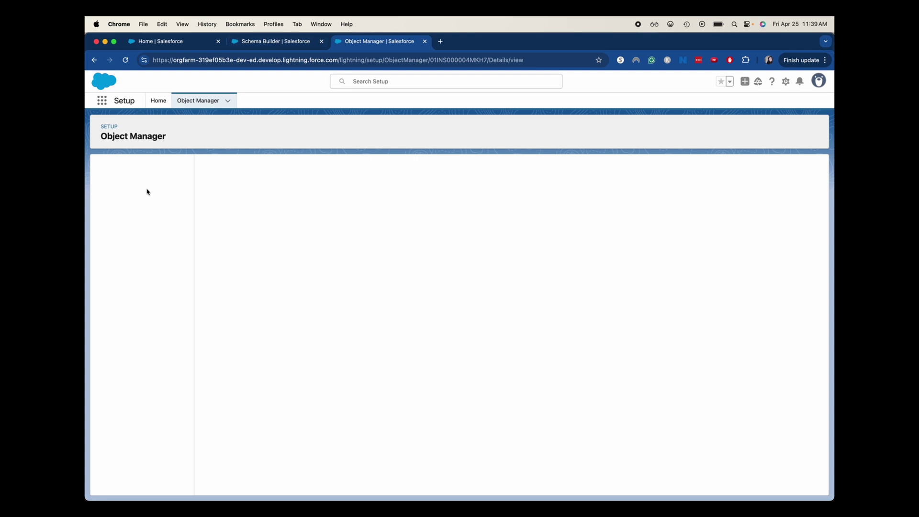
left_click(137, 201)
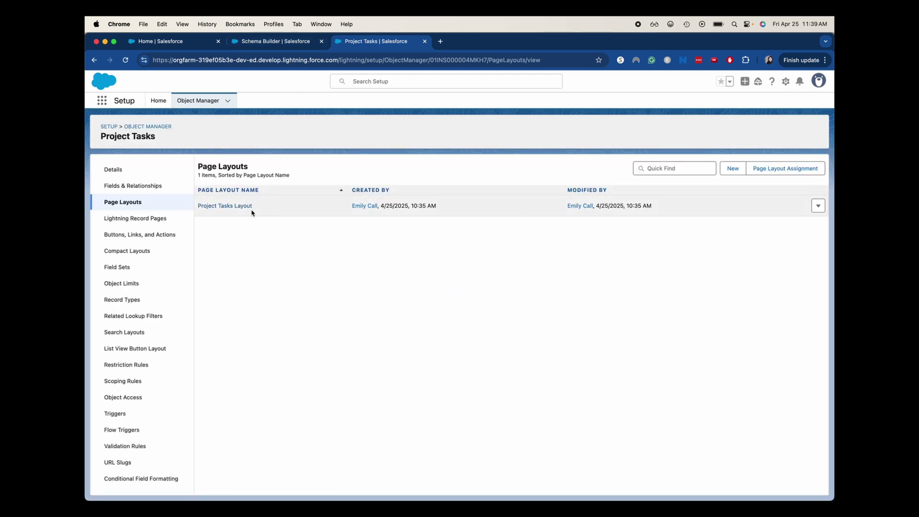
left_click(251, 206)
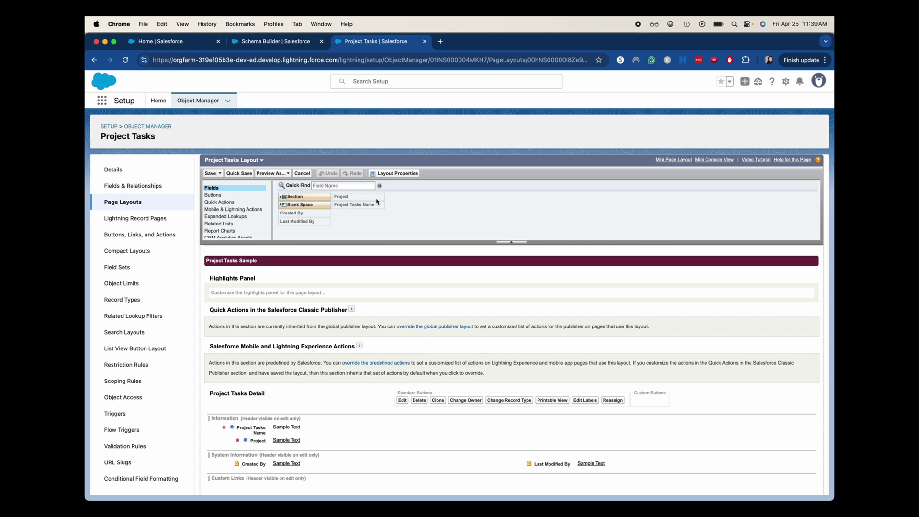
scroll(316, 383, "down", 1)
scroll(315, 383, "down", 3)
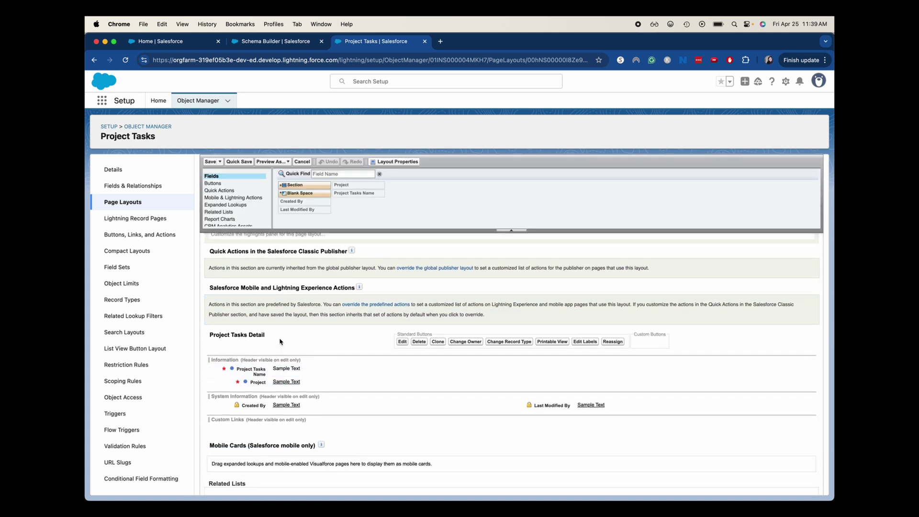
left_click(213, 163)
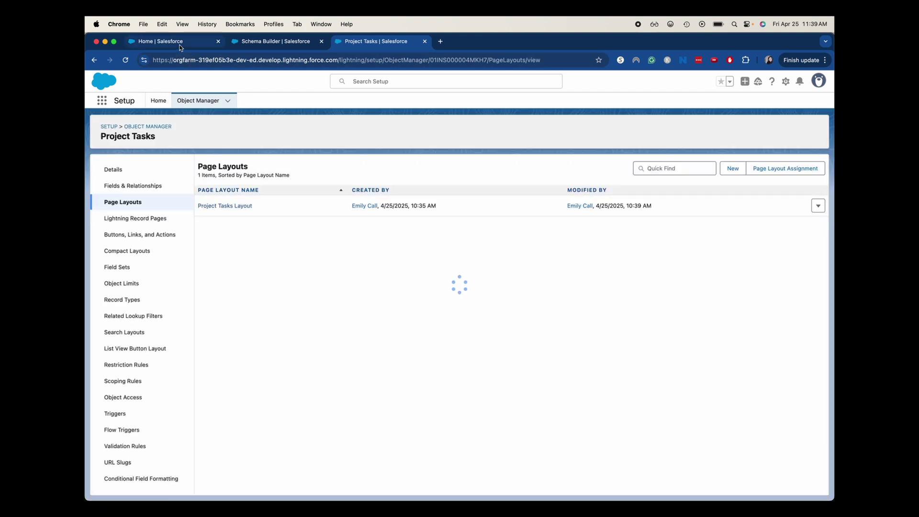
Reload Home, then find 'project' in the App Launcher and go to Project Tasks
left_click(182, 44)
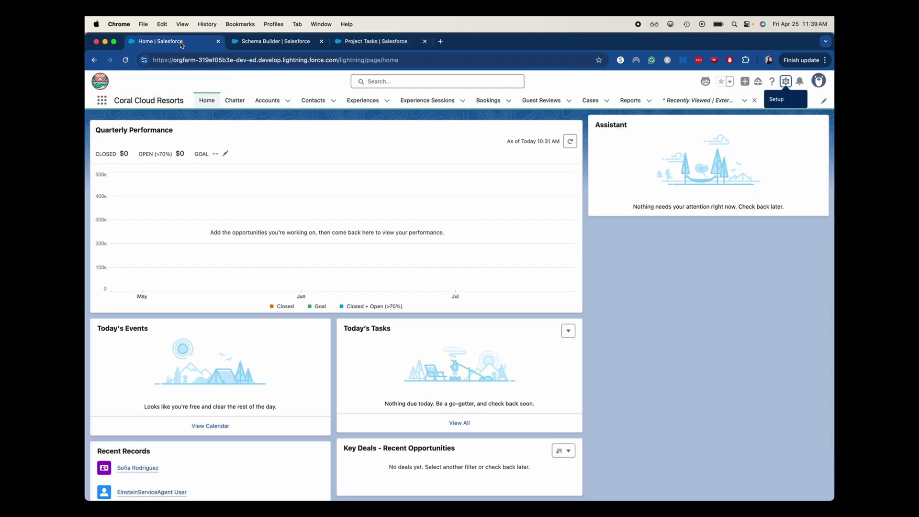
left_click(125, 61)
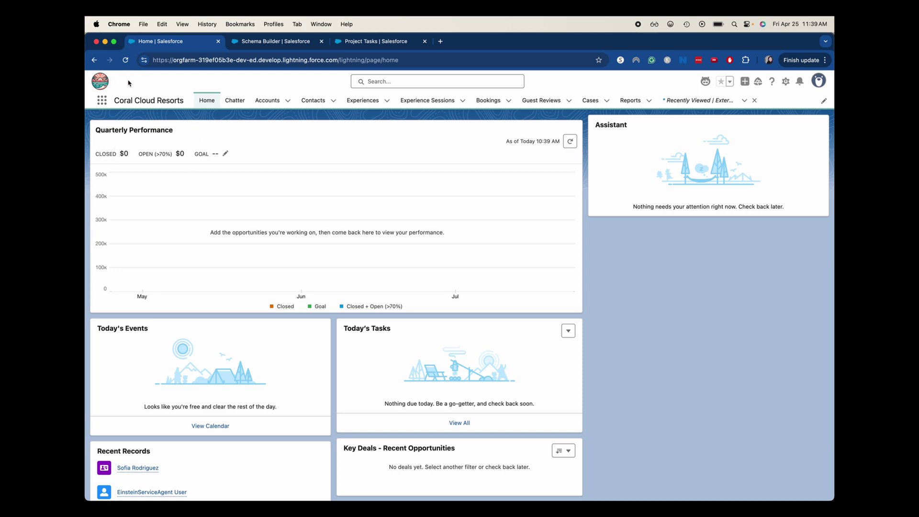
left_click(102, 101)
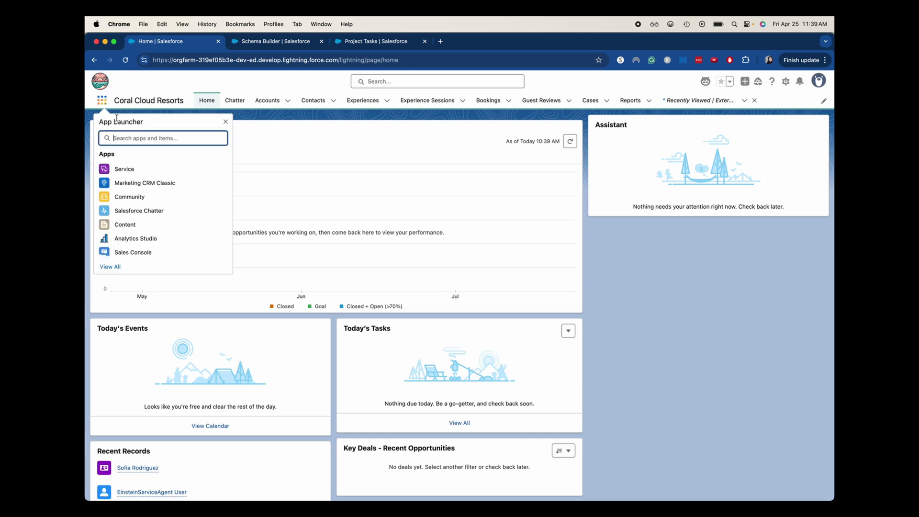
type("project")
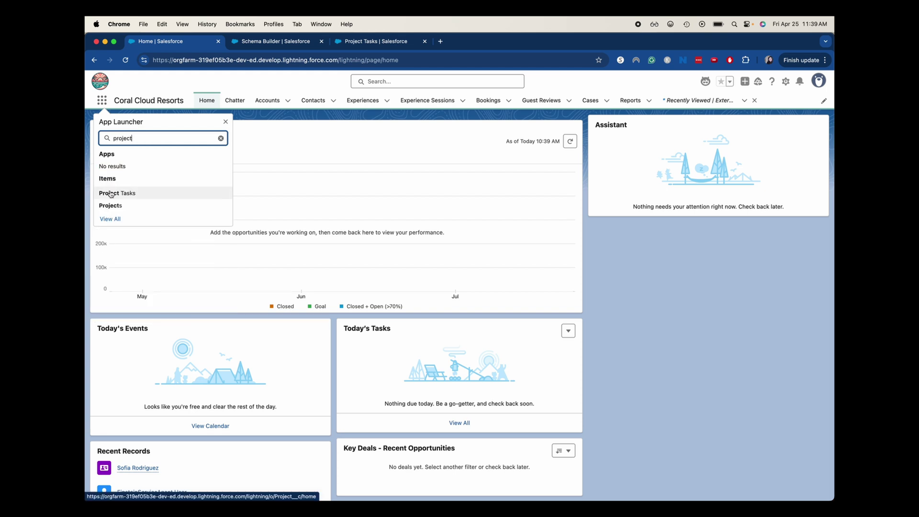
left_click(114, 193)
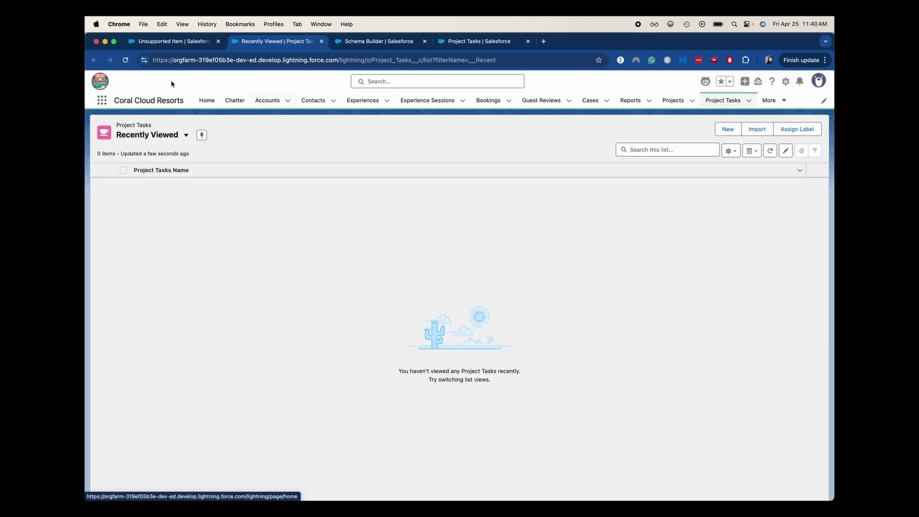
Start a new Project Tasks record and check its empty Project Tasks Name and Project lookup fields
left_click(728, 129)
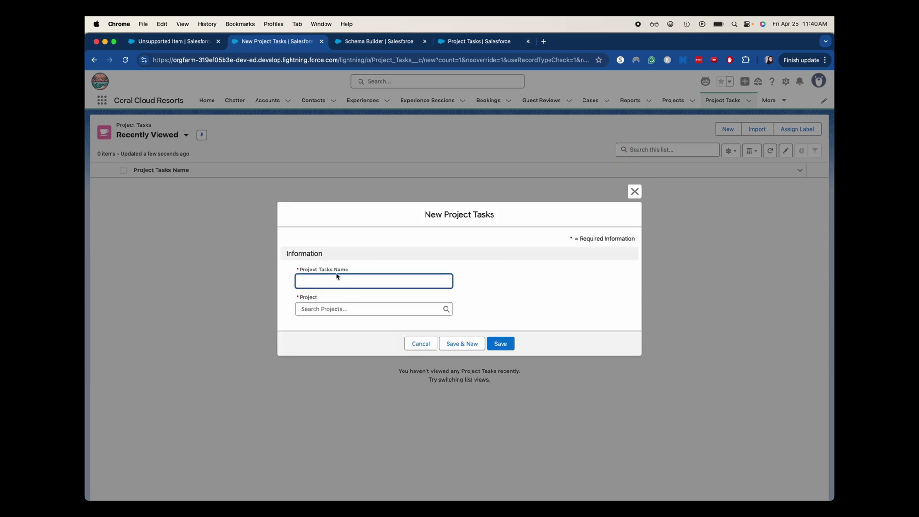
left_click(309, 270)
left_click(306, 313)
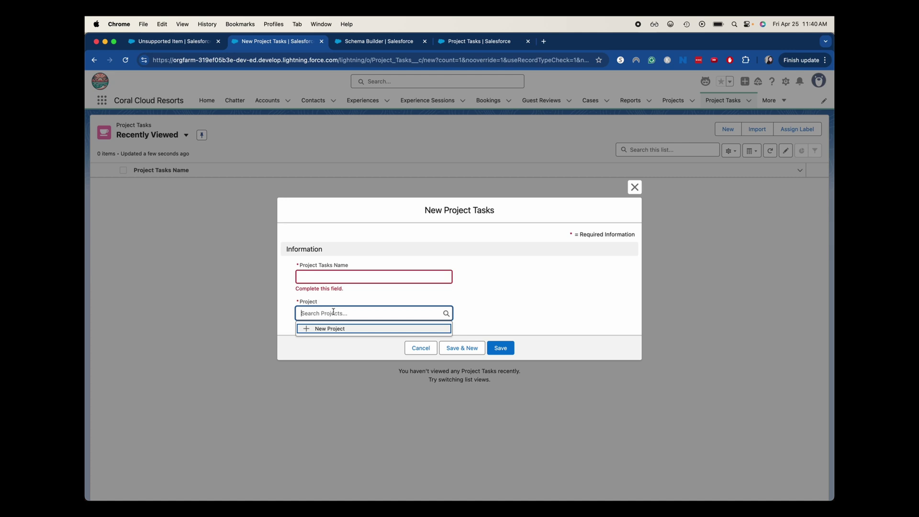